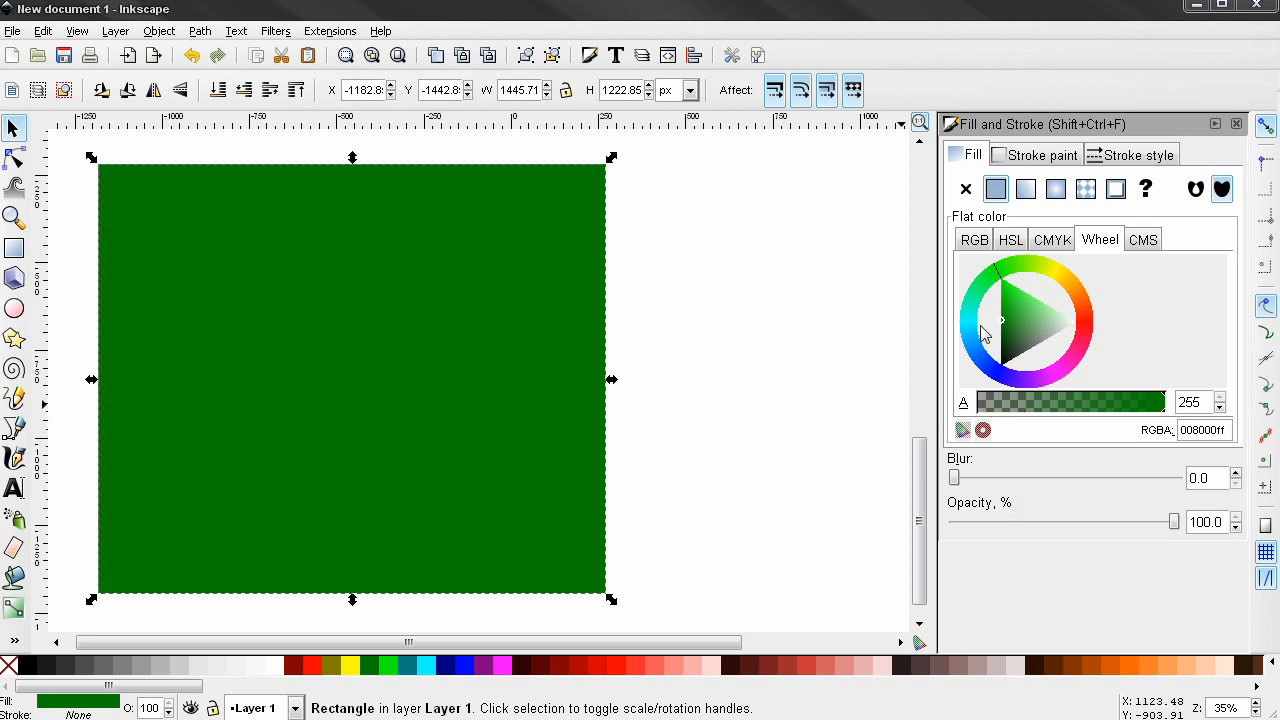
Give the green rectangle a flat black stroke with a width of 40 px.
click(1033, 158)
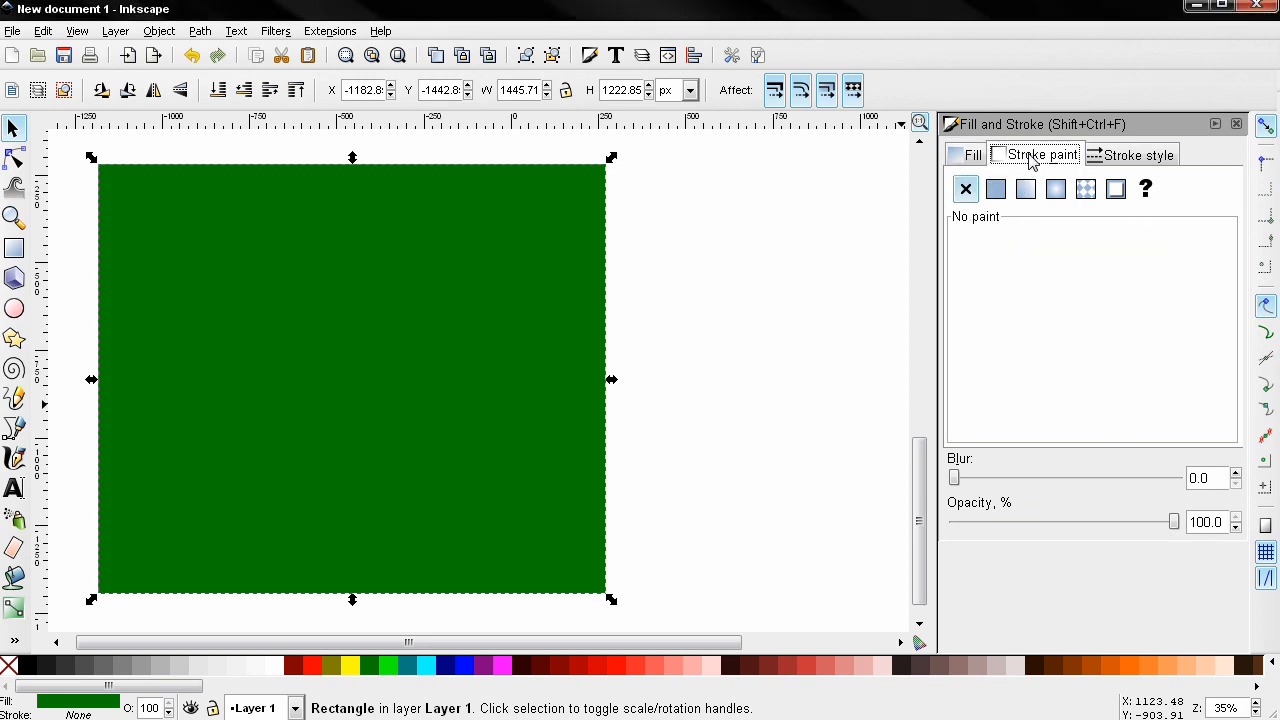
click(996, 190)
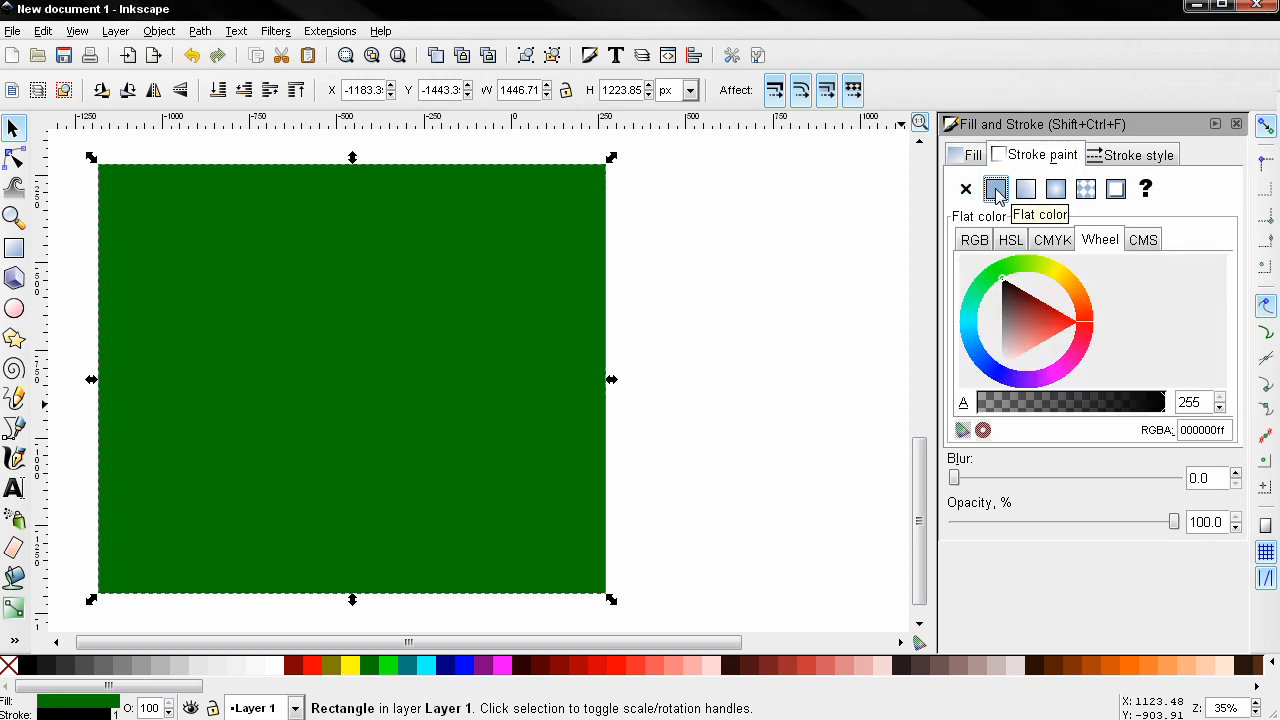
click(1128, 156)
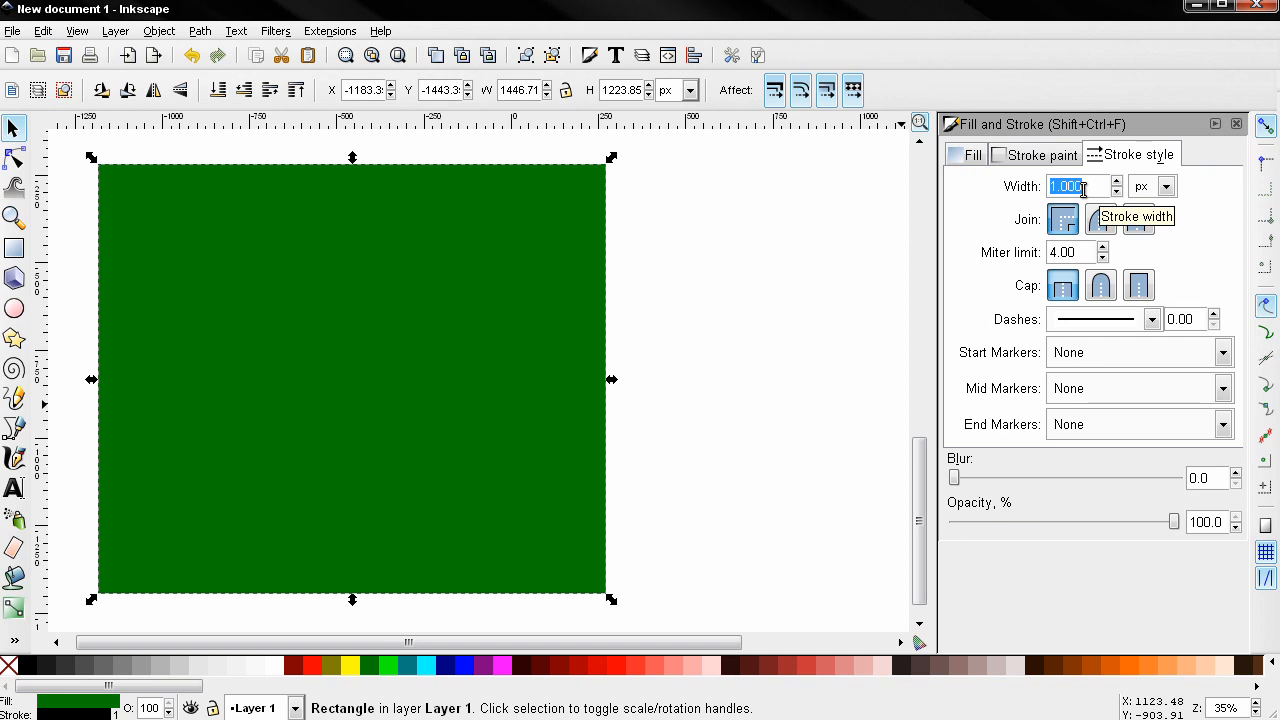
text(40)
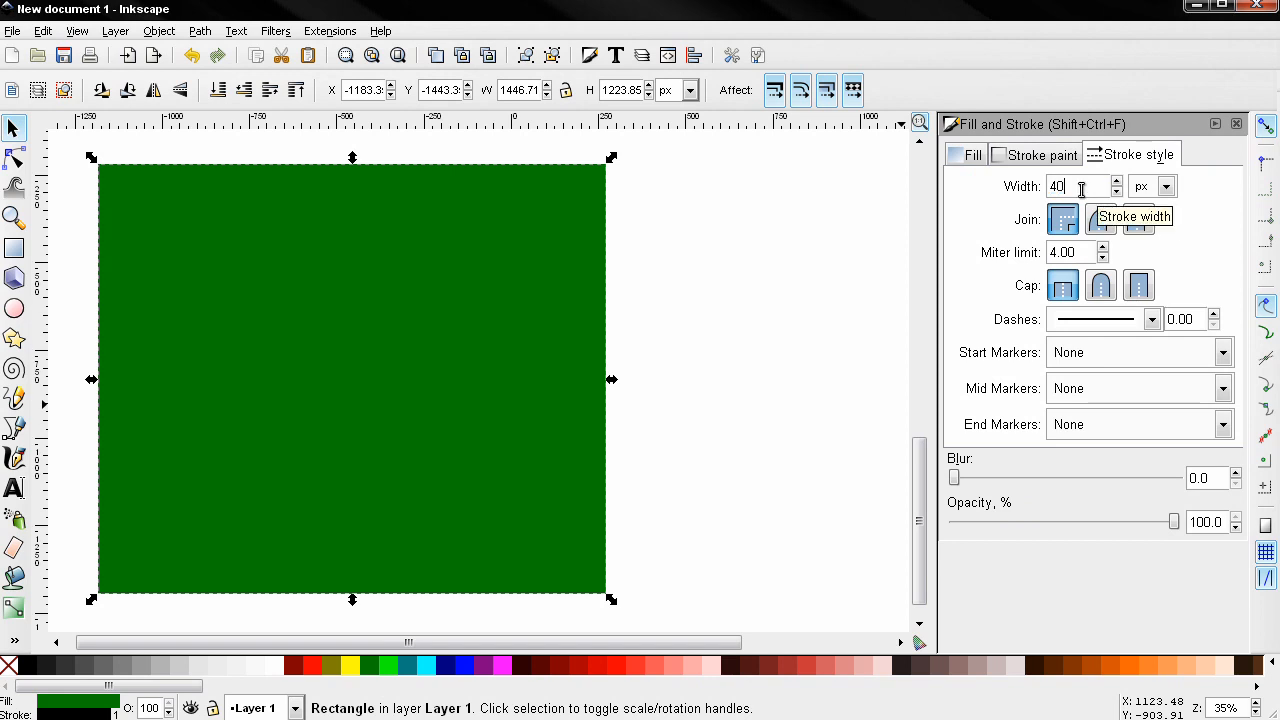
key(Return)
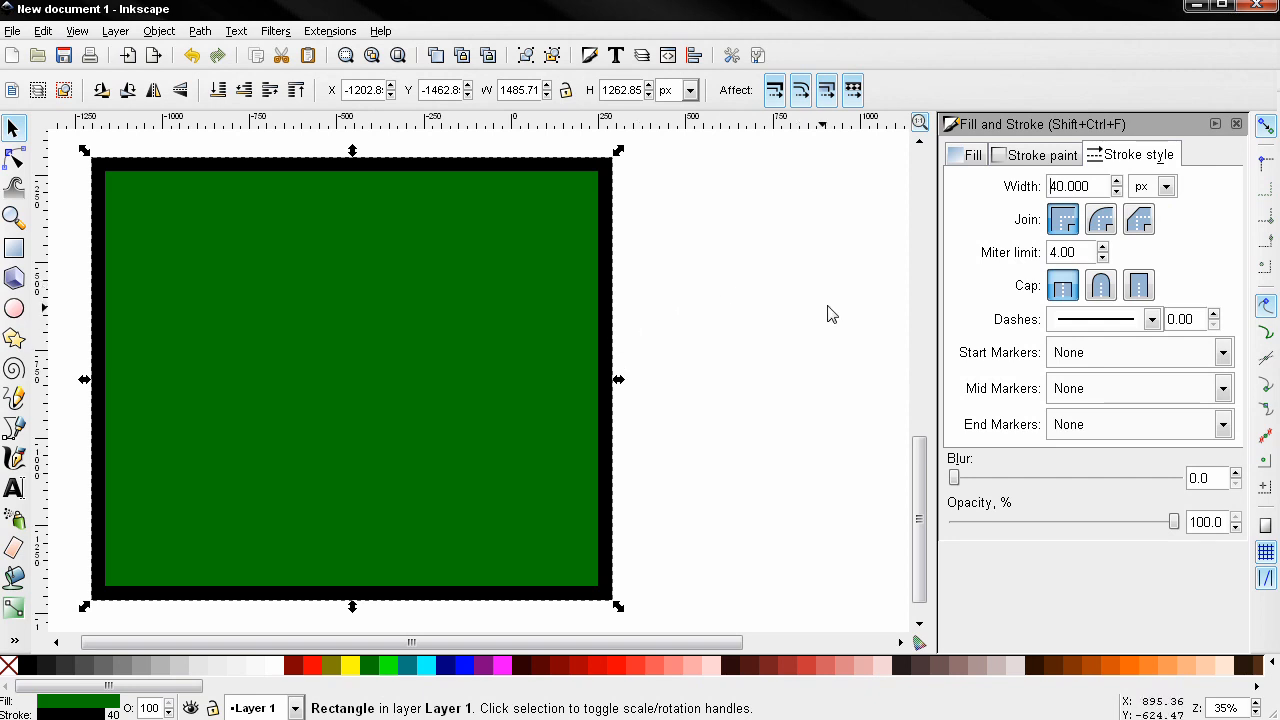
Lower the rectangle's fill alpha to 97 and raise it back to 255.
click(966, 156)
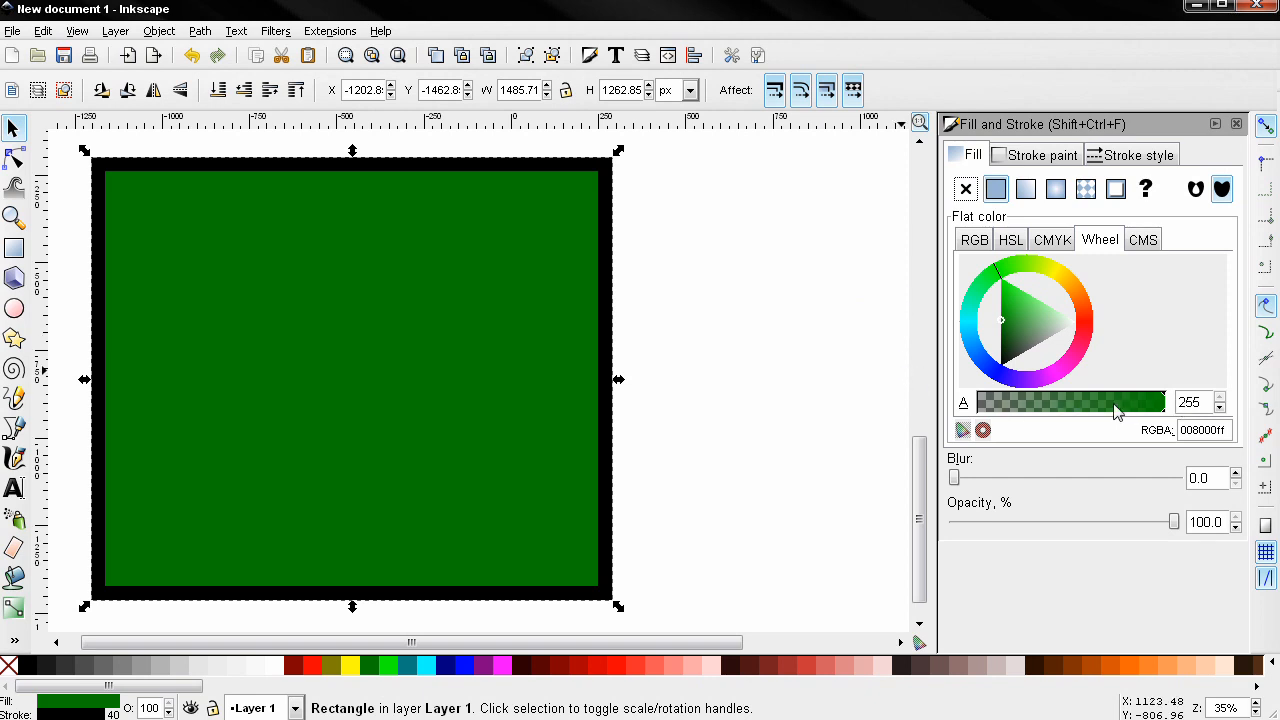
drag(1163, 418, 1048, 418)
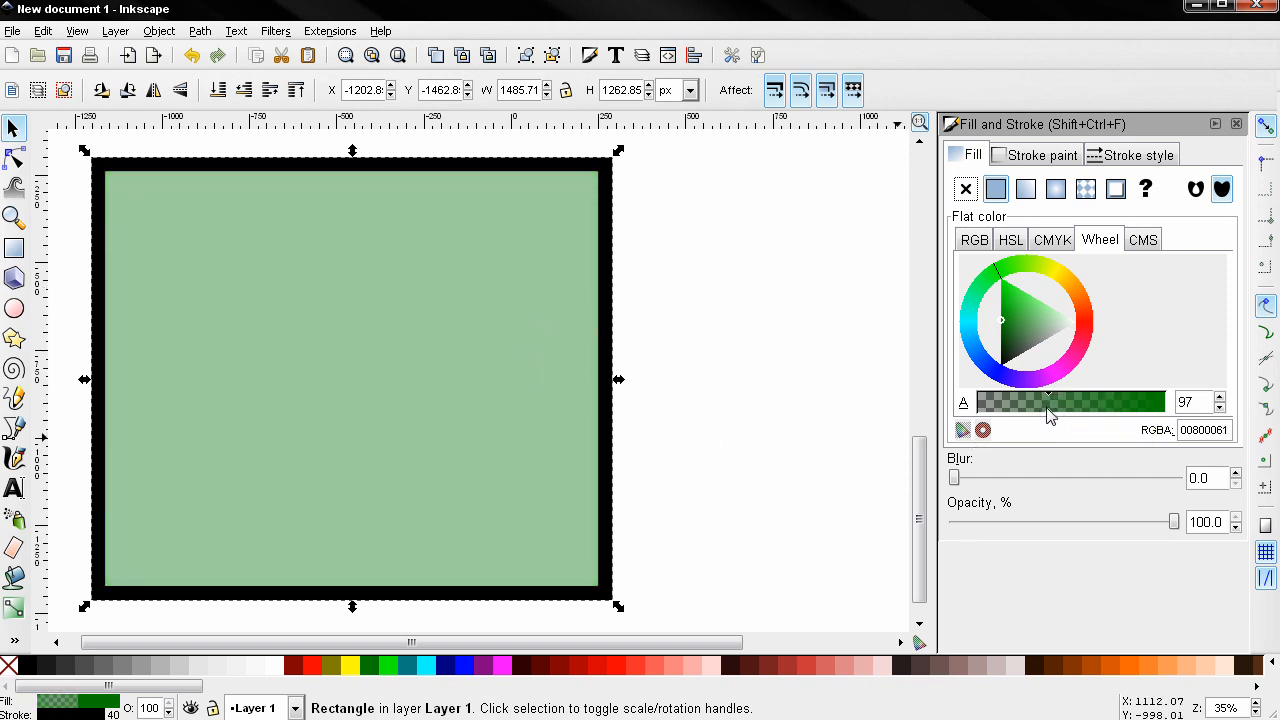
drag(1048, 416, 1175, 418)
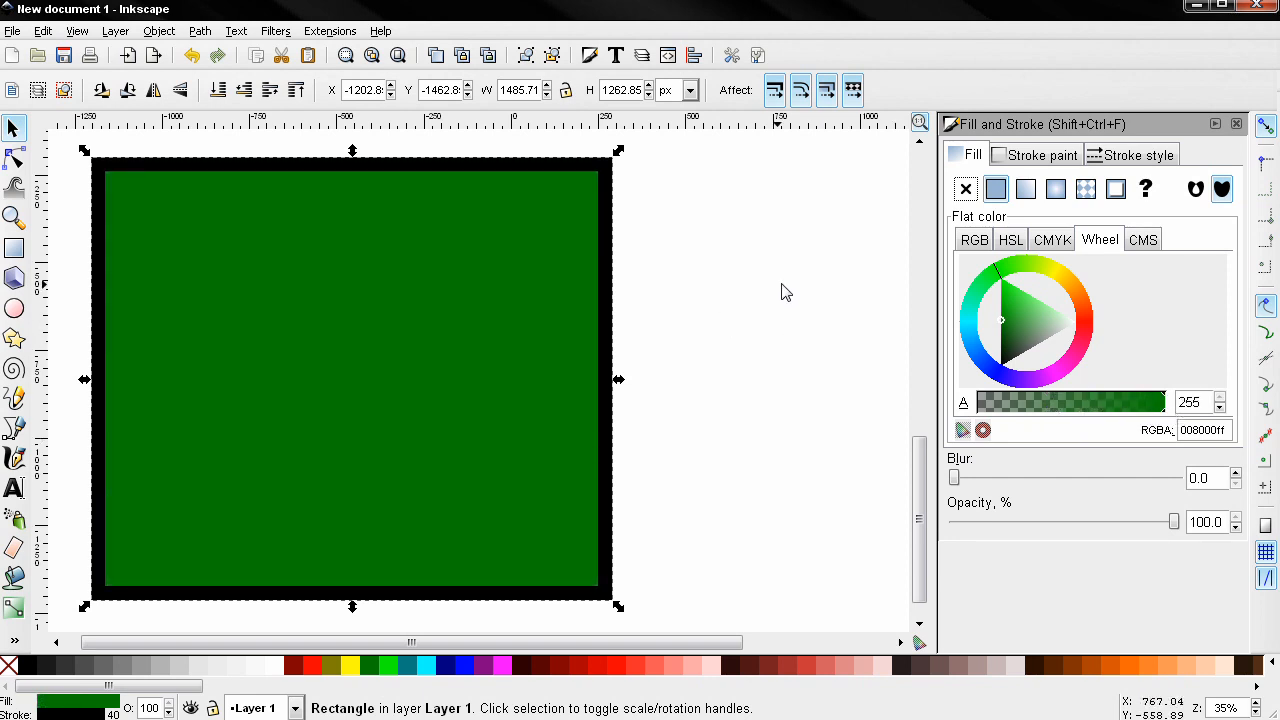
Try stroke alpha values of 125 and 190 on the rectangle, and undo both changes.
click(1018, 158)
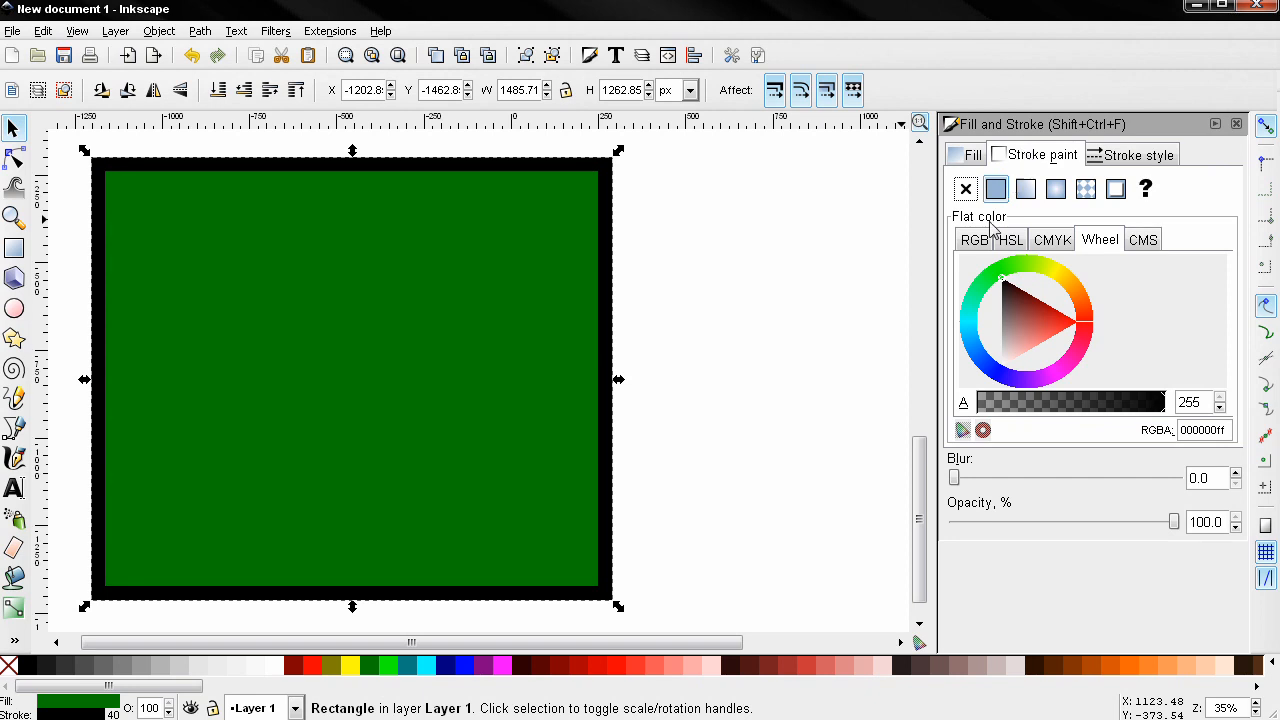
click(1161, 412)
drag(1162, 412, 1064, 410)
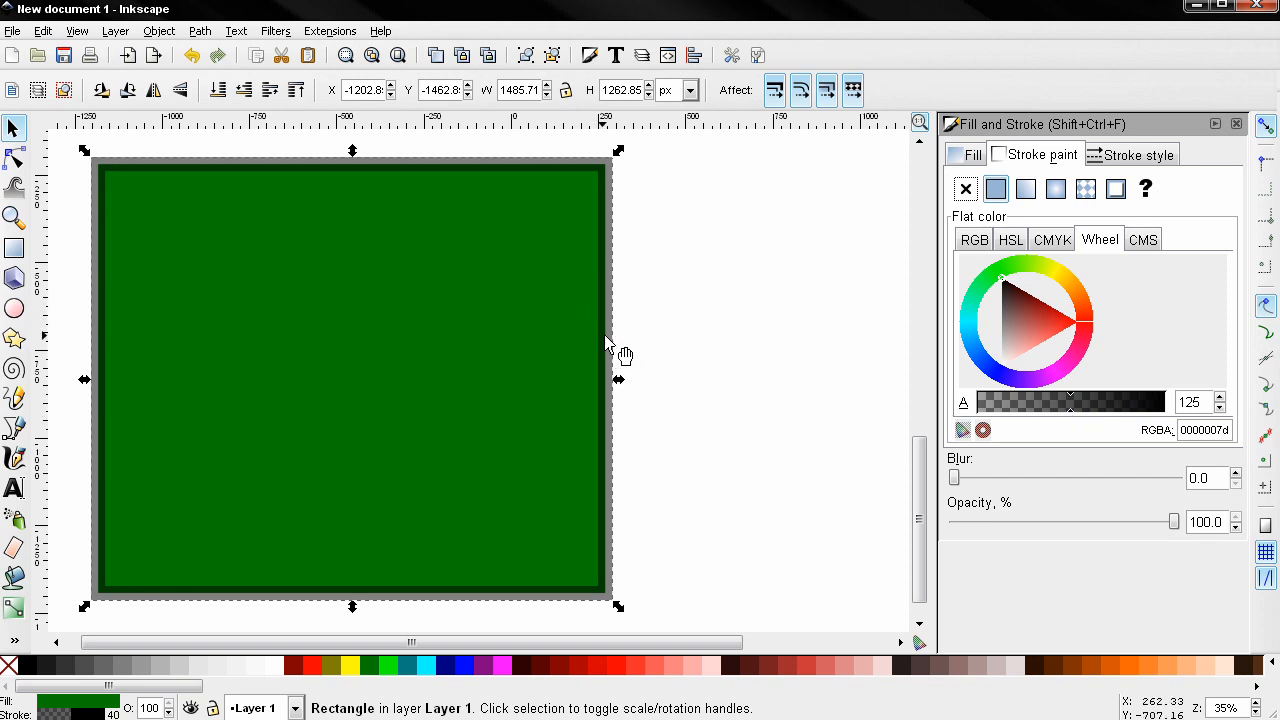
drag(1070, 418, 1120, 415)
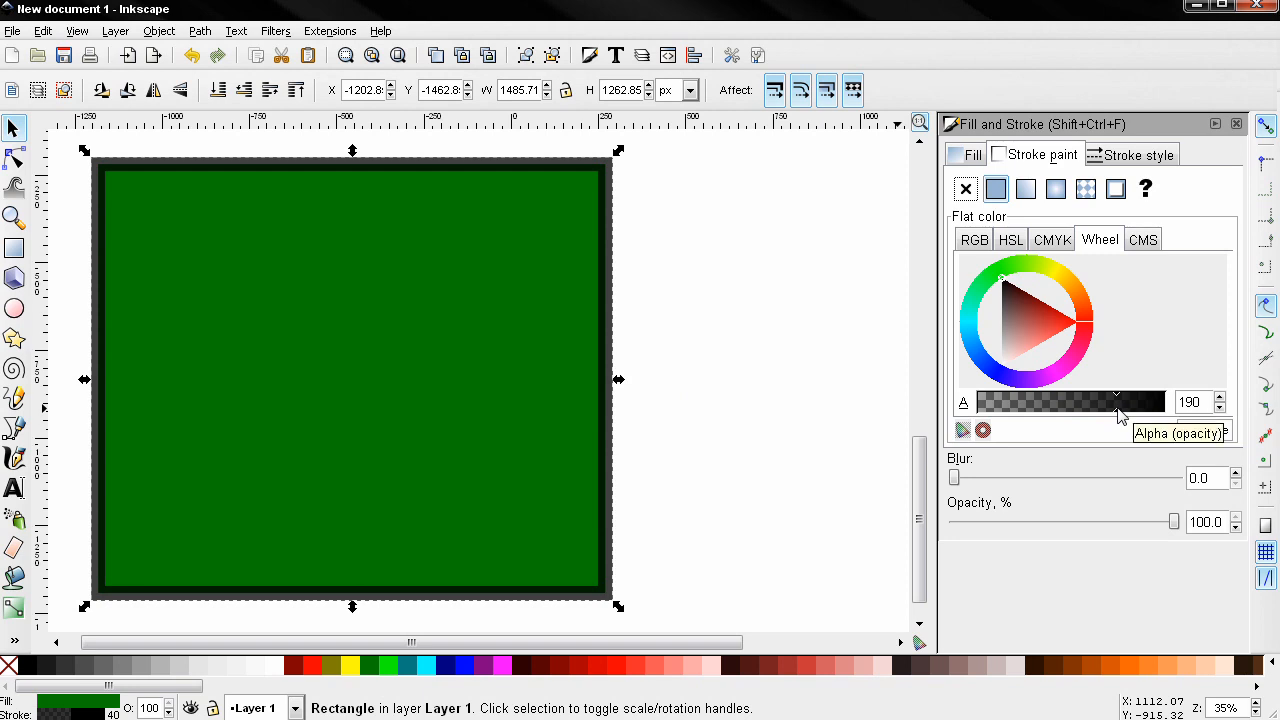
key(ctrl+z)
key(ctrl+z)
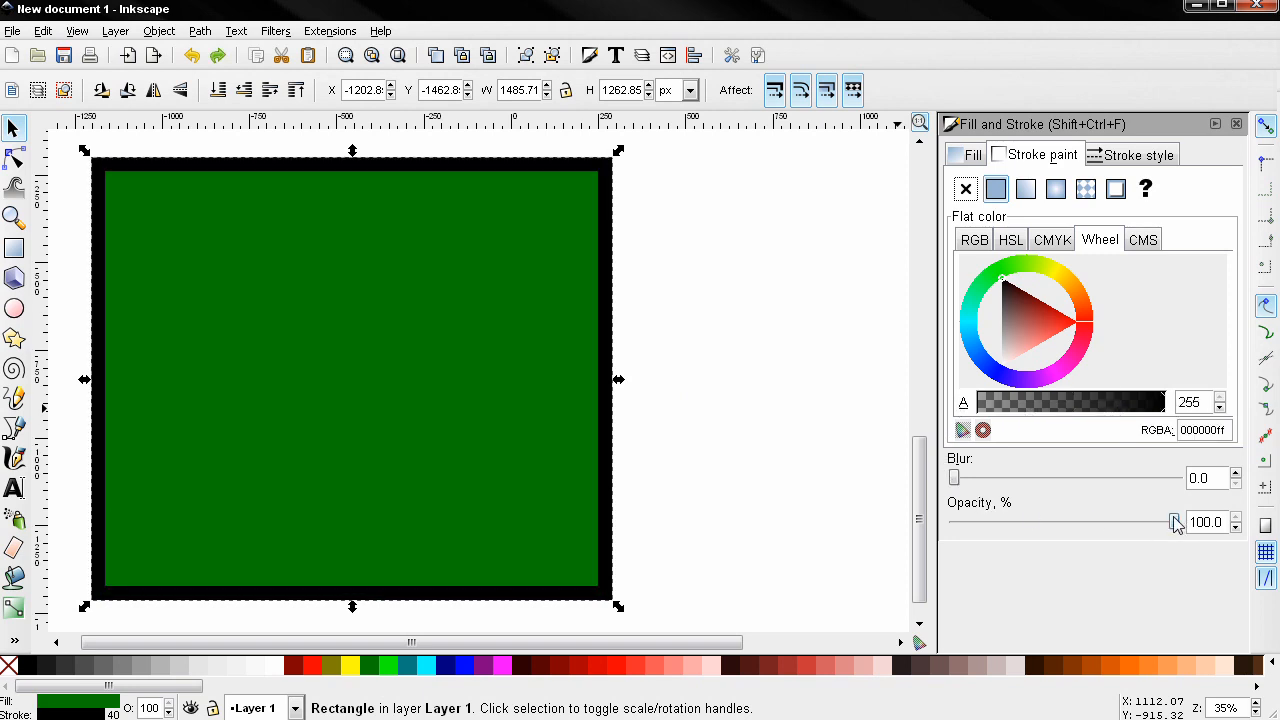
Lower the rectangle's overall opacity to 40.5%, compare its fill and stroke settings, and undo the opacity change.
drag(1176, 525, 1040, 525)
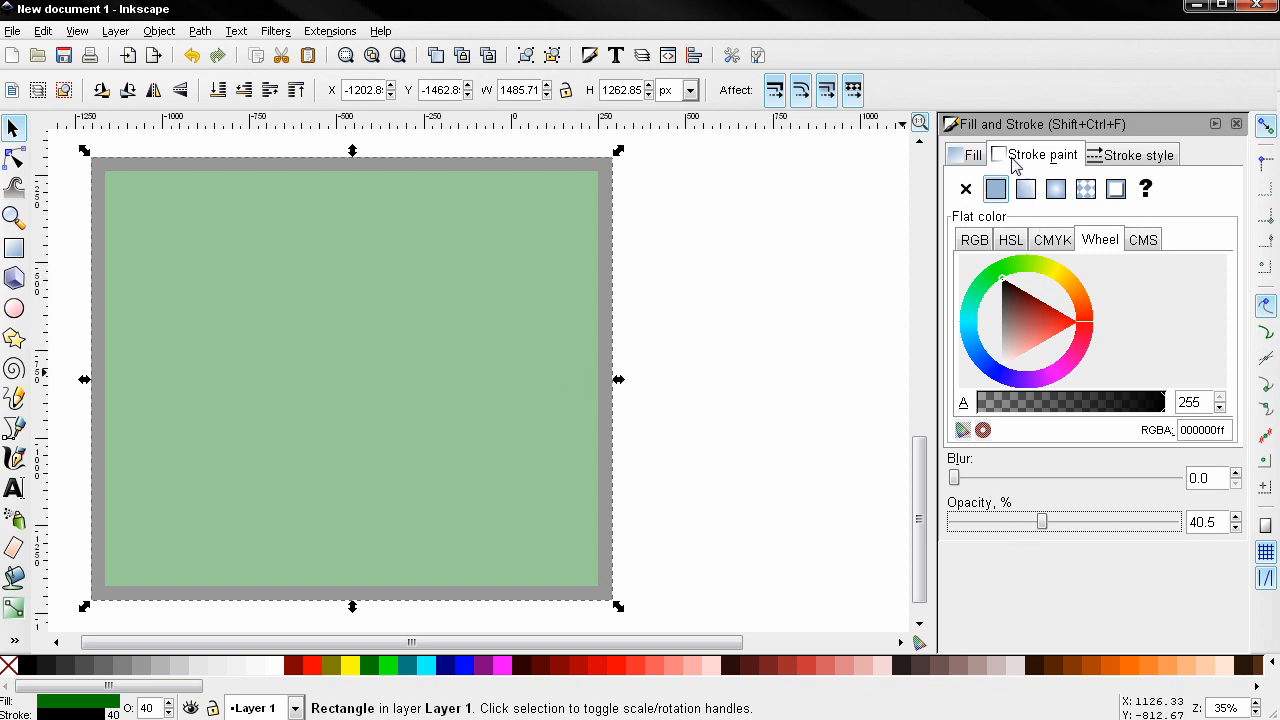
click(978, 156)
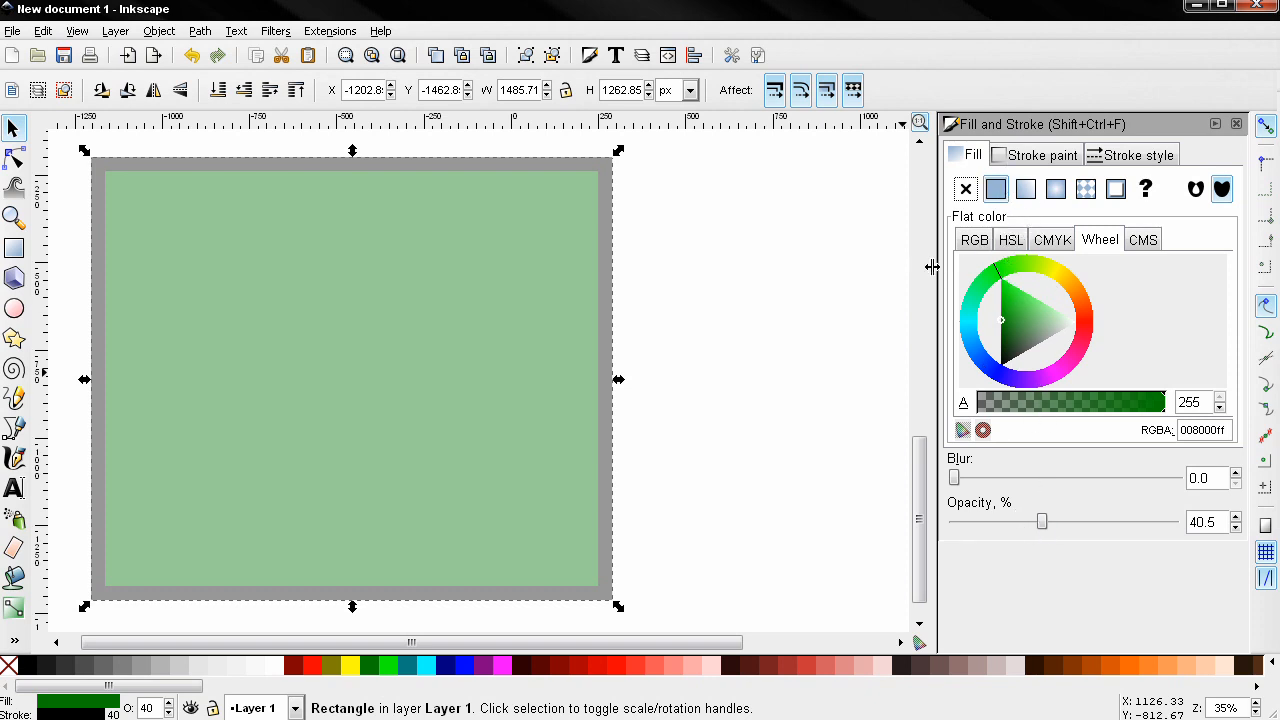
key(ctrl+z)
Remove the rectangle's stroke paint and change its fill to a linear gradient.
click(1035, 157)
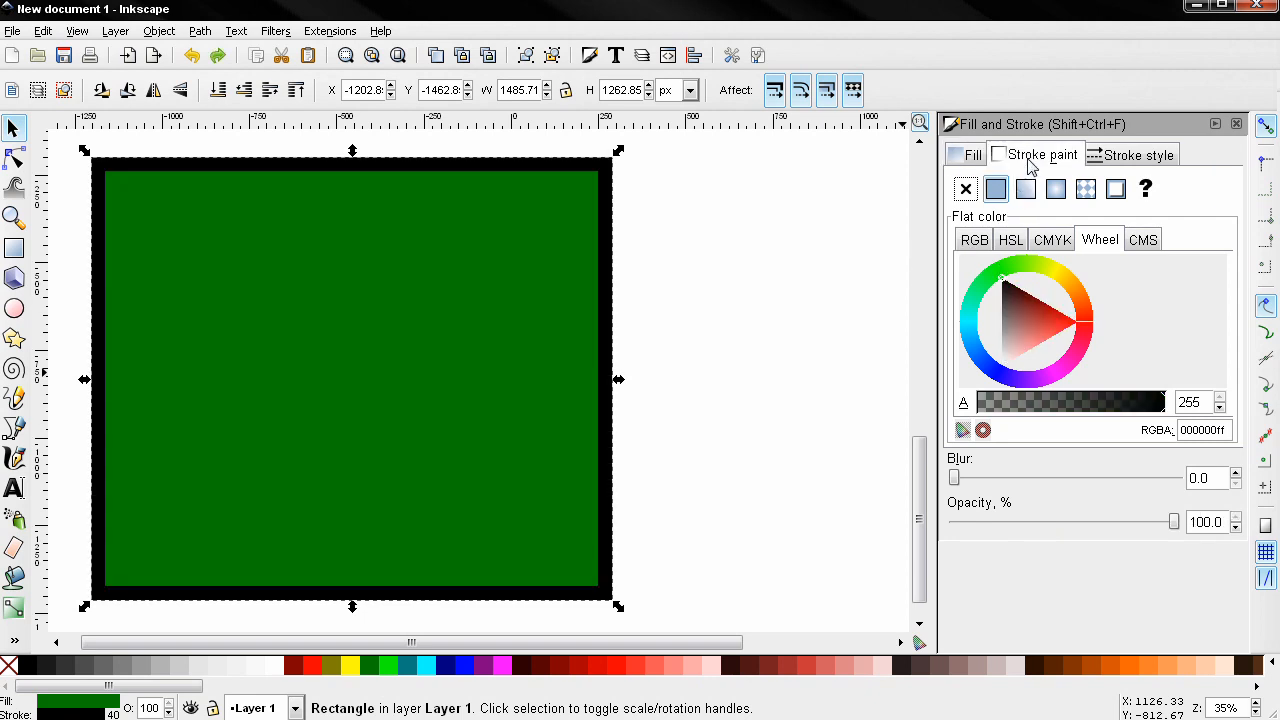
click(965, 189)
click(973, 160)
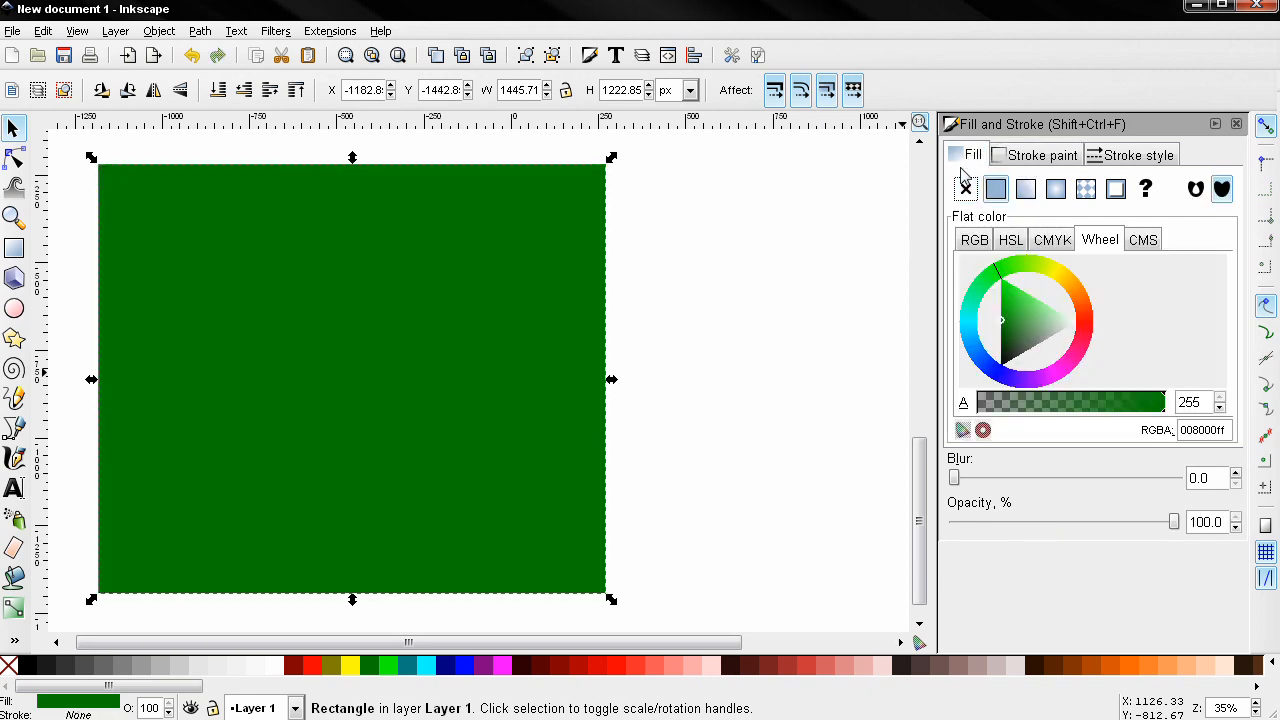
click(1036, 193)
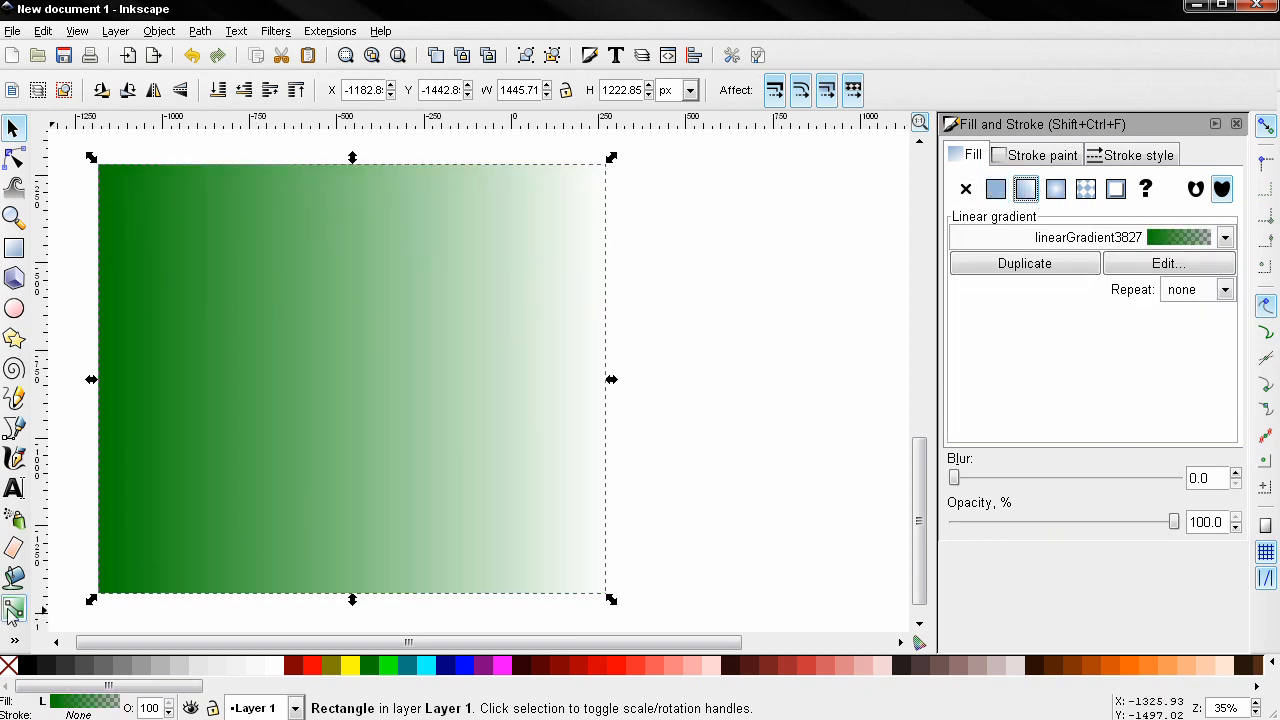
Inspect the gradient's handles, flip the rectangle horizontally and restore its original orientation.
click(13, 610)
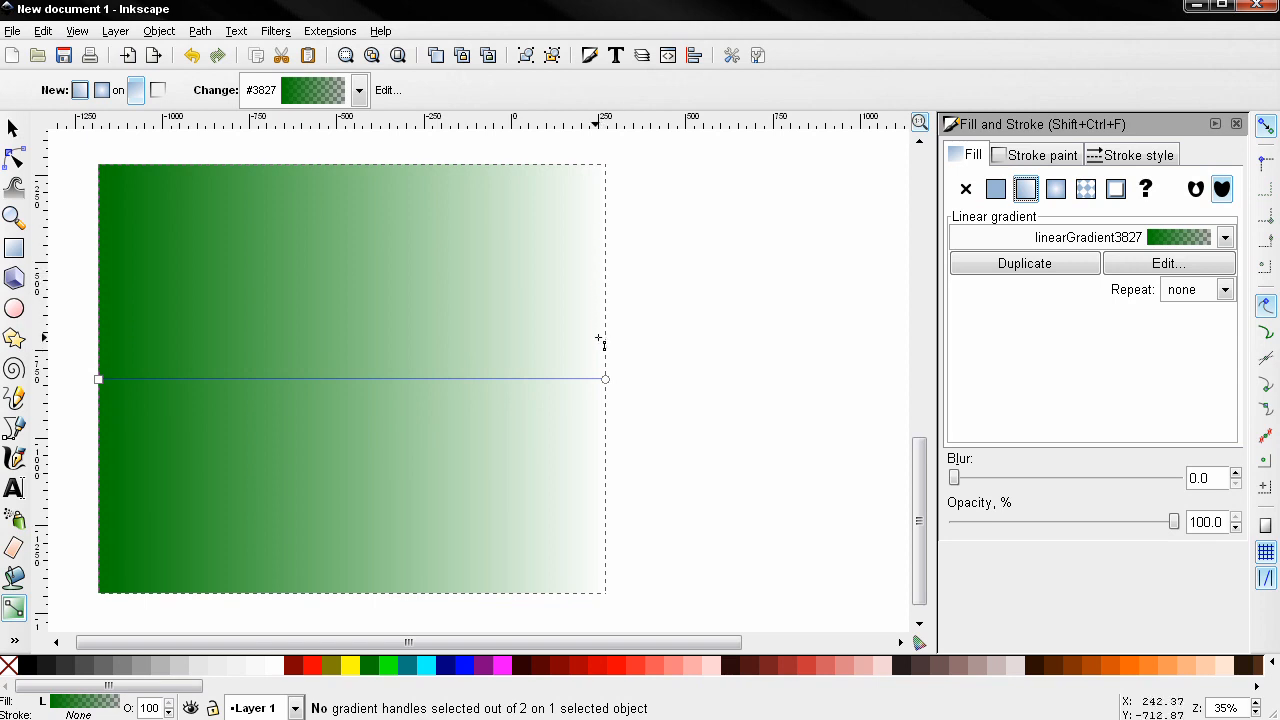
click(14, 128)
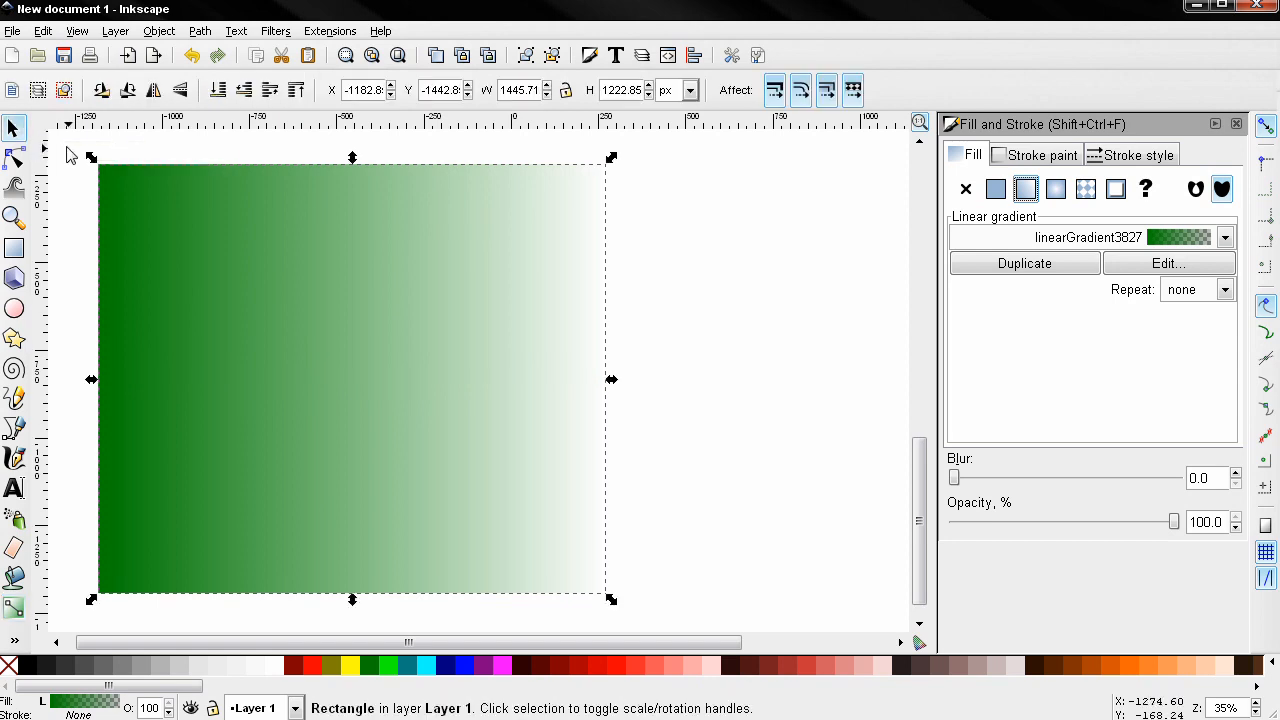
click(155, 90)
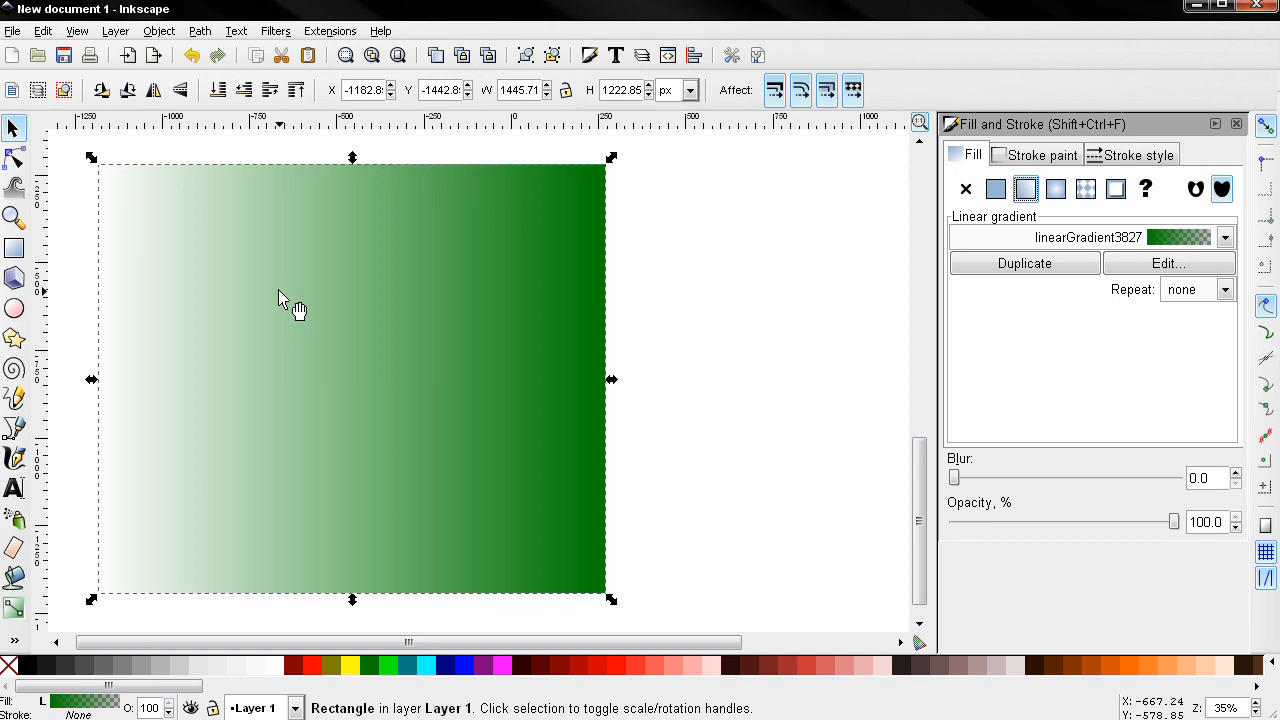
key(h)
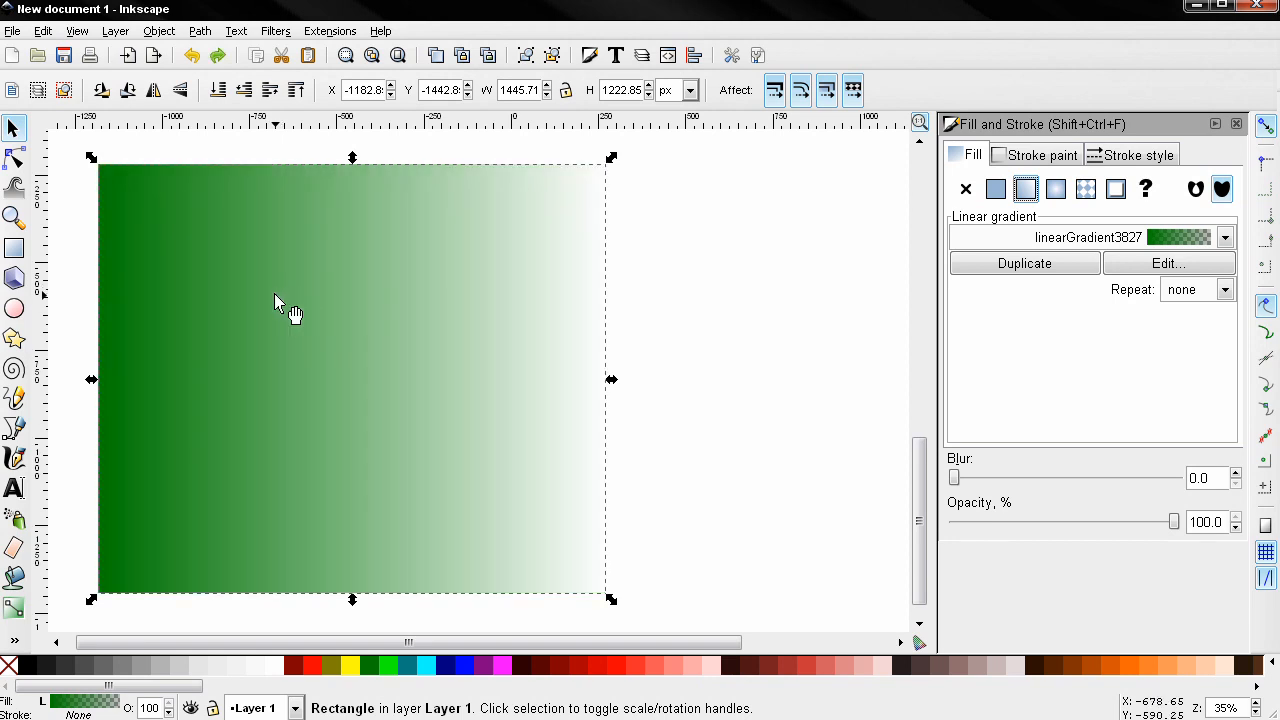
Try reversing the gradient by moving its start handle to the rectangle's right edge and its end handle to the left edge, and undo both moves.
click(13, 610)
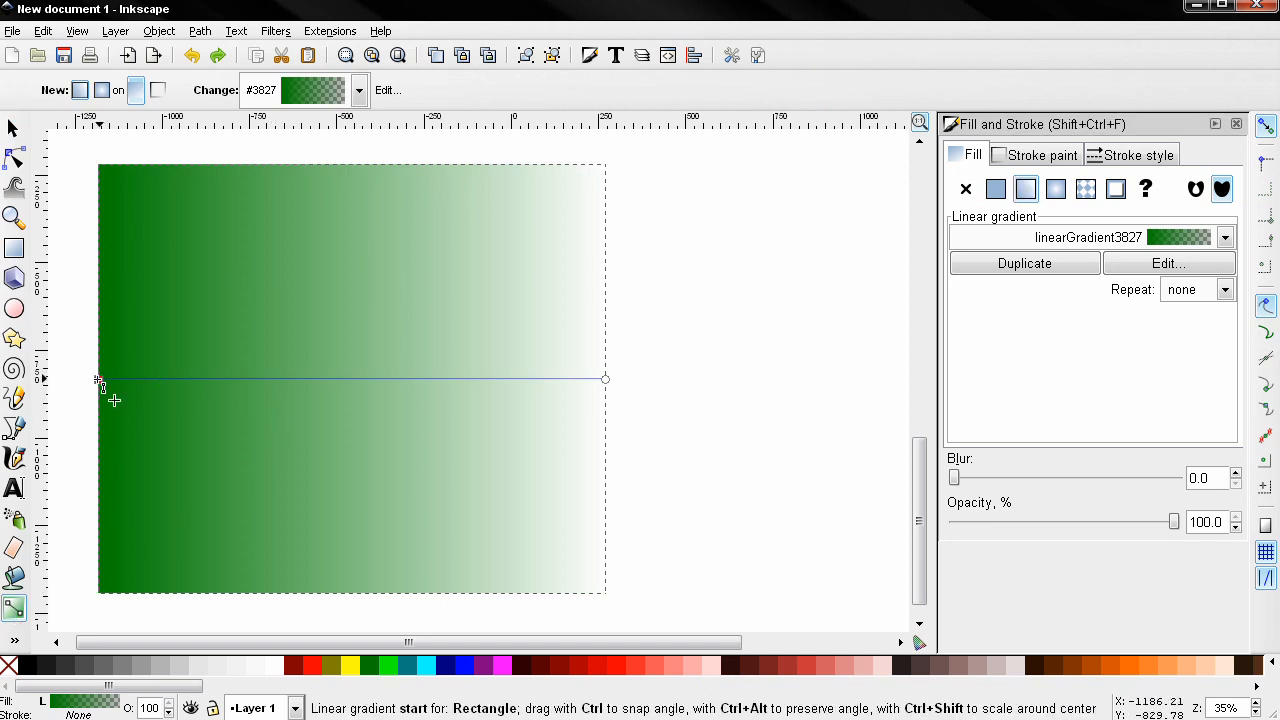
drag(98, 380, 604, 271)
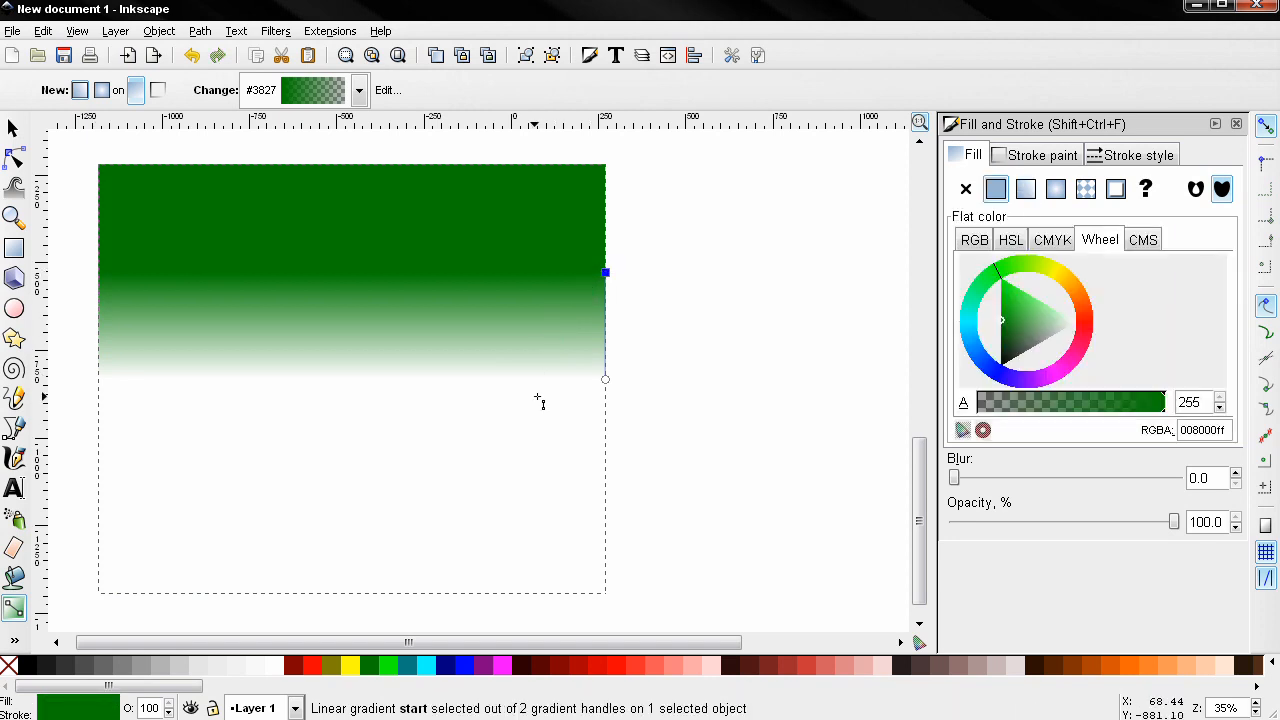
drag(605, 379, 100, 290)
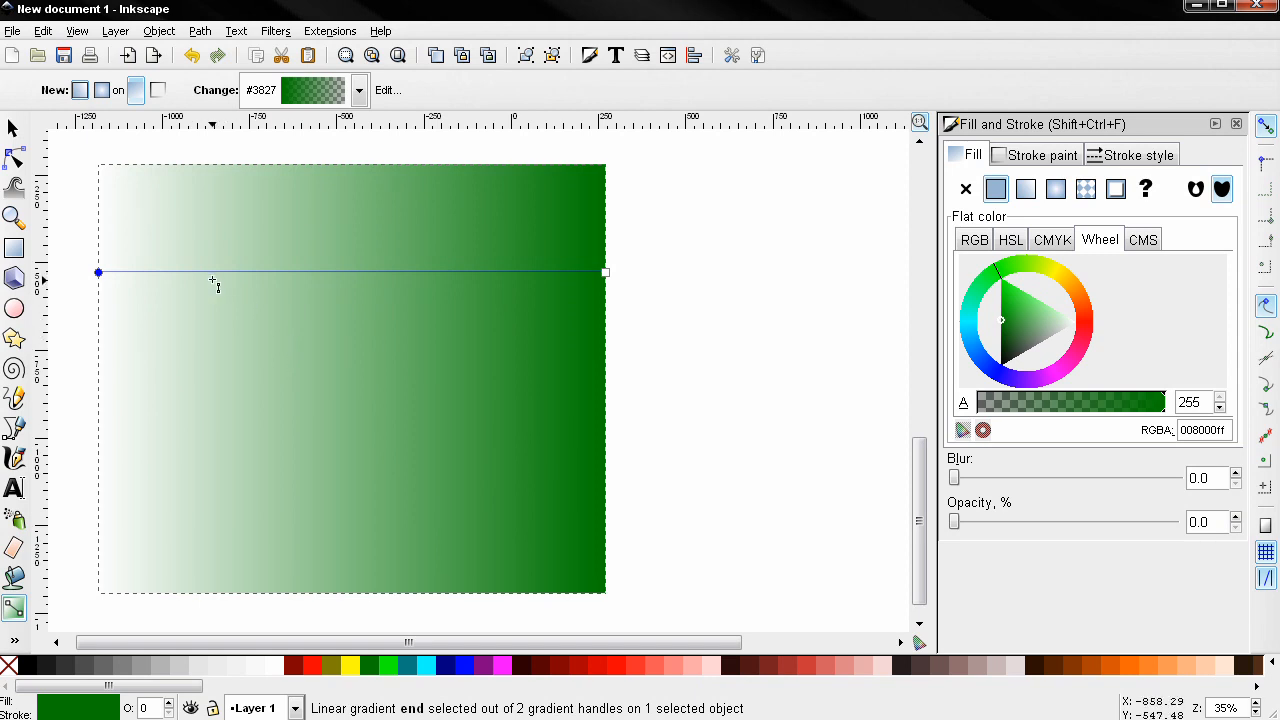
key(ctrl+z)
key(ctrl+z)
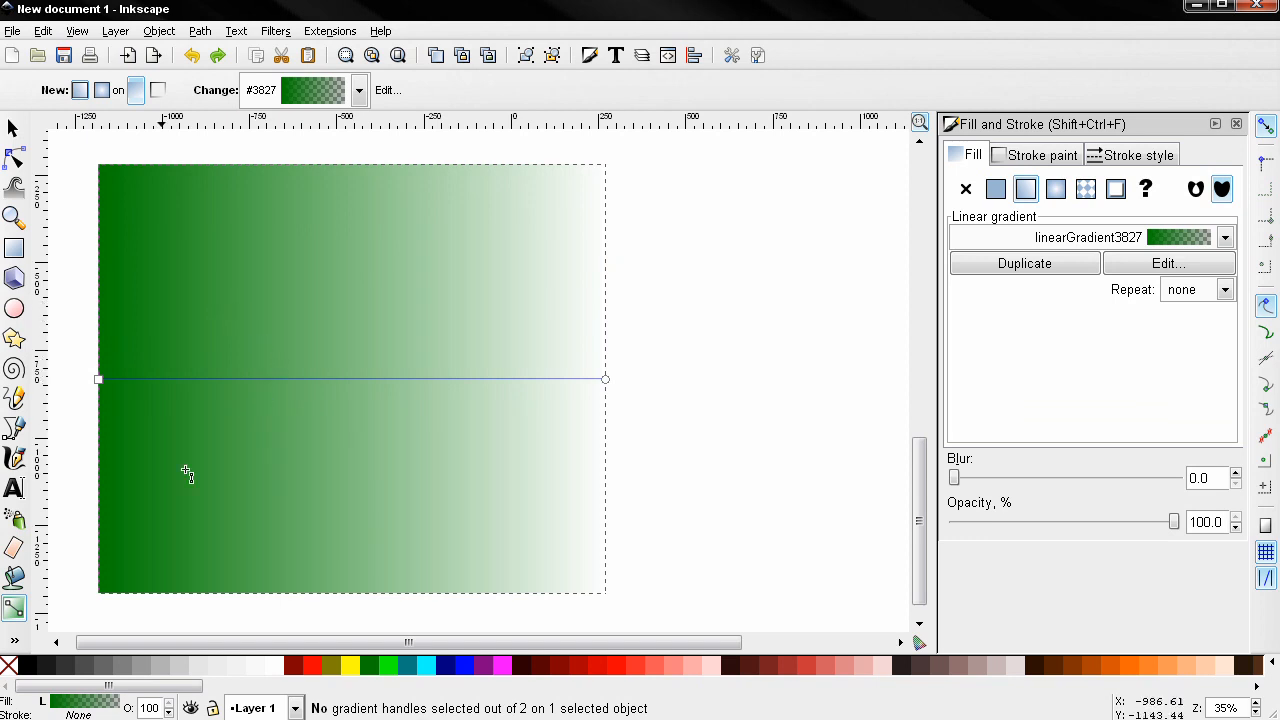
Edit the linear gradient, review both of its stops, and set the alpha of the start stop stop3829 to 0.
click(1144, 268)
drag(721, 218, 715, 202)
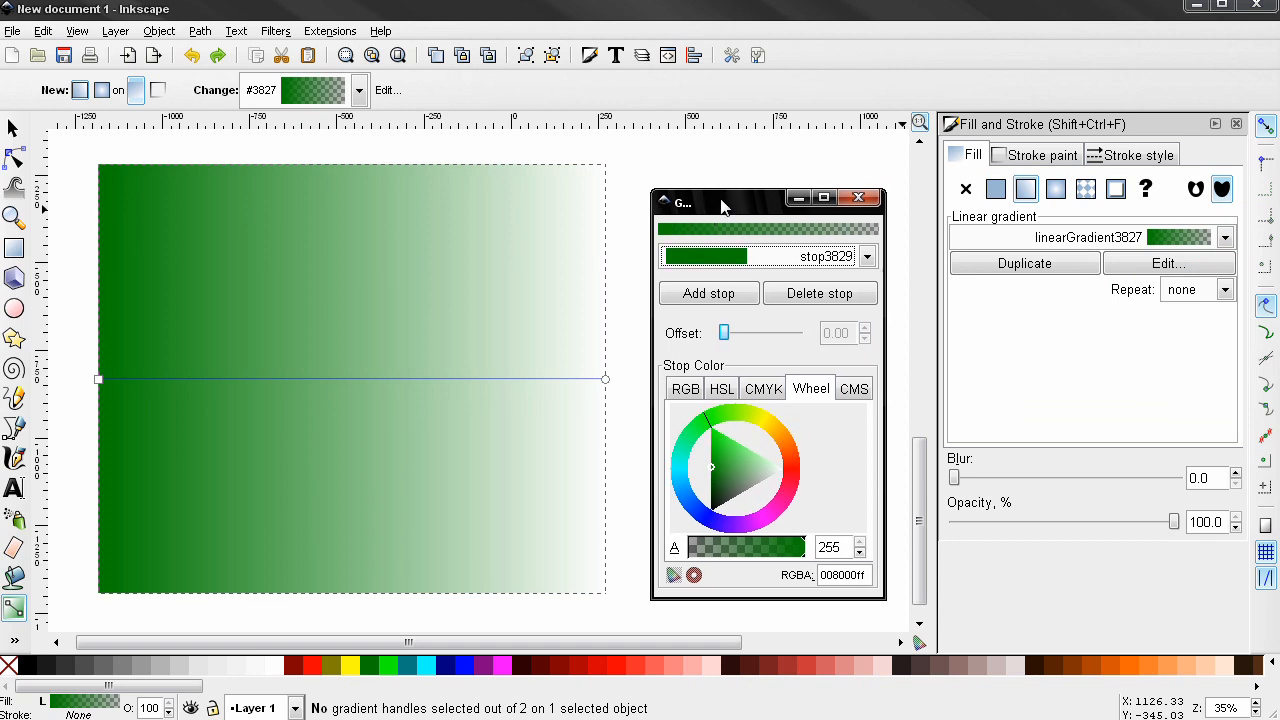
click(763, 260)
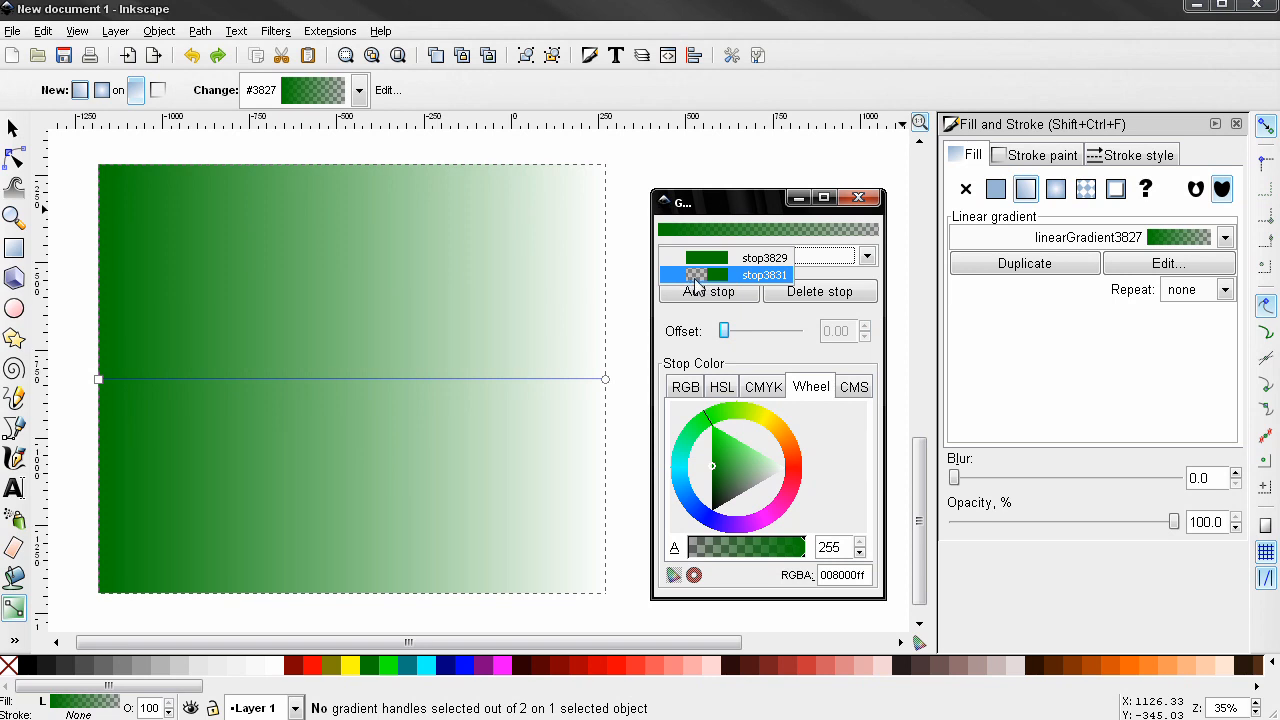
click(697, 275)
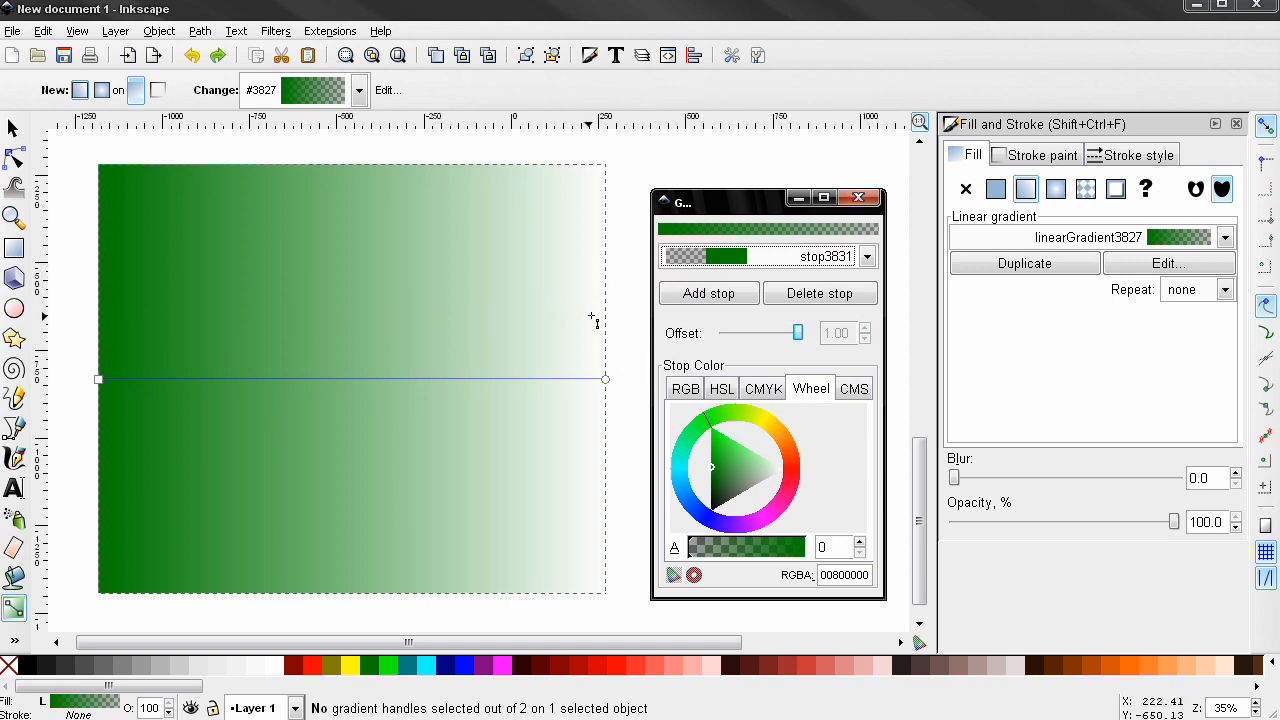
click(717, 258)
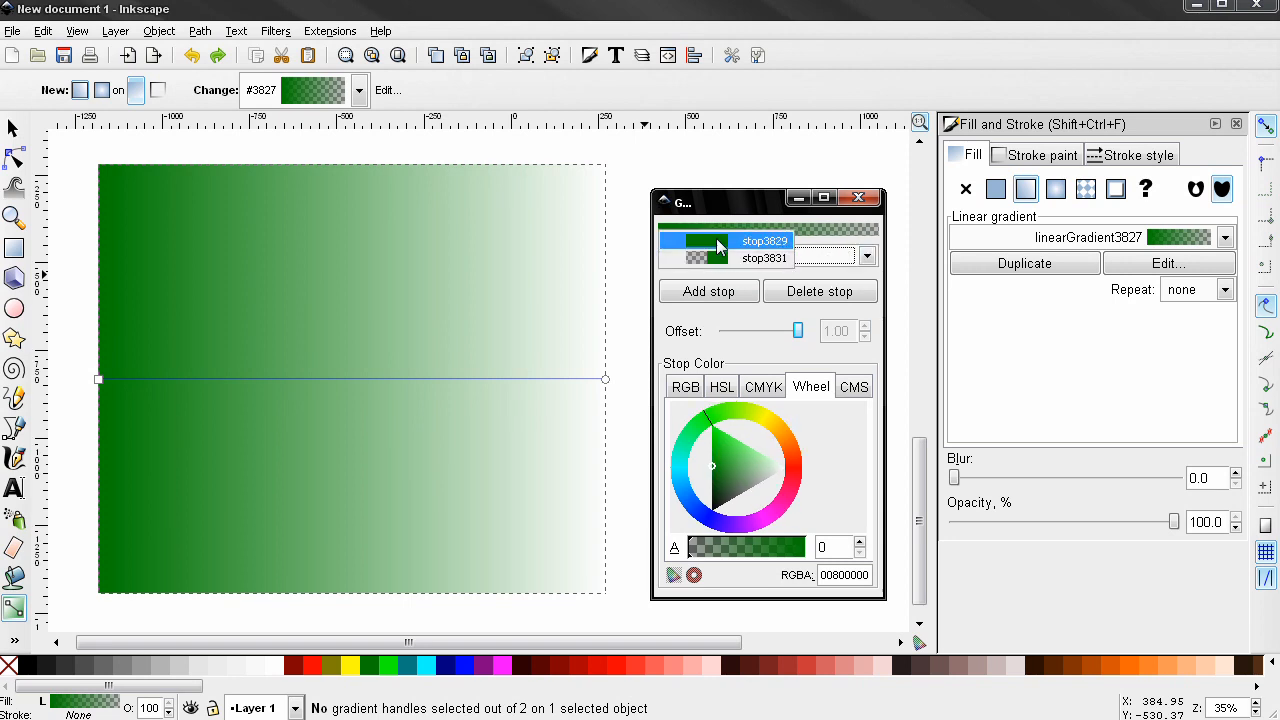
click(717, 247)
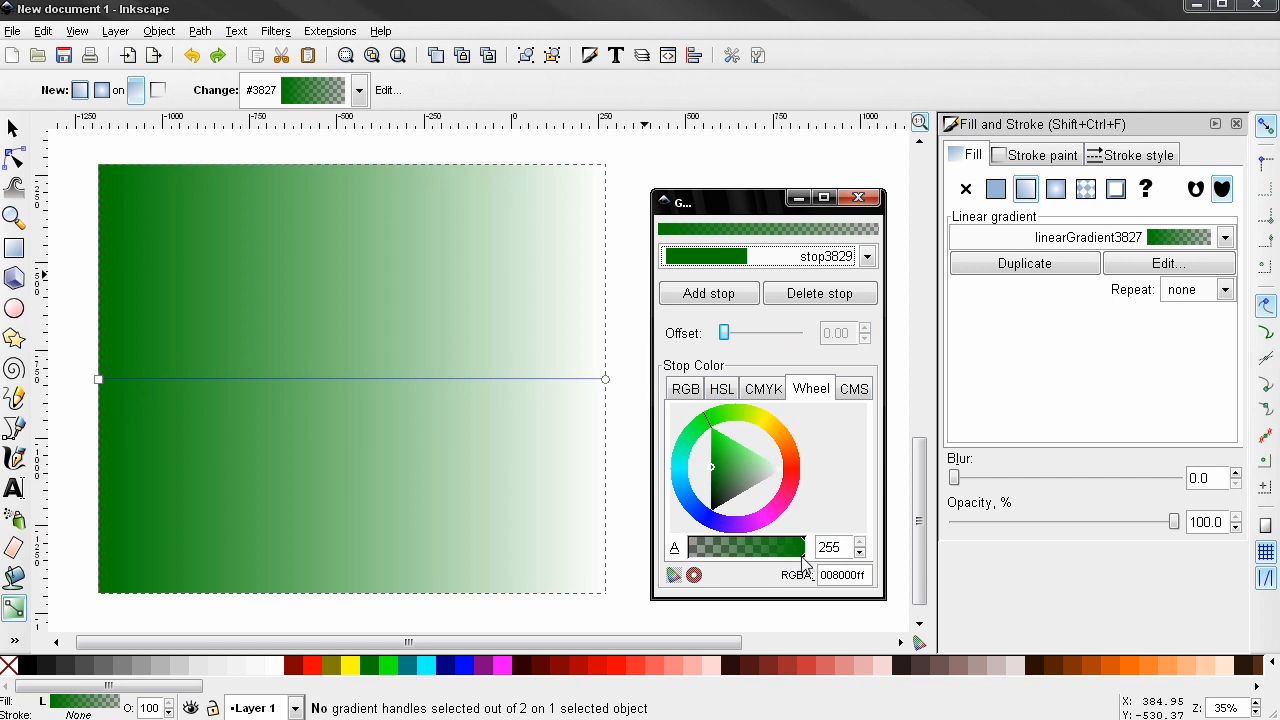
drag(801, 556, 690, 553)
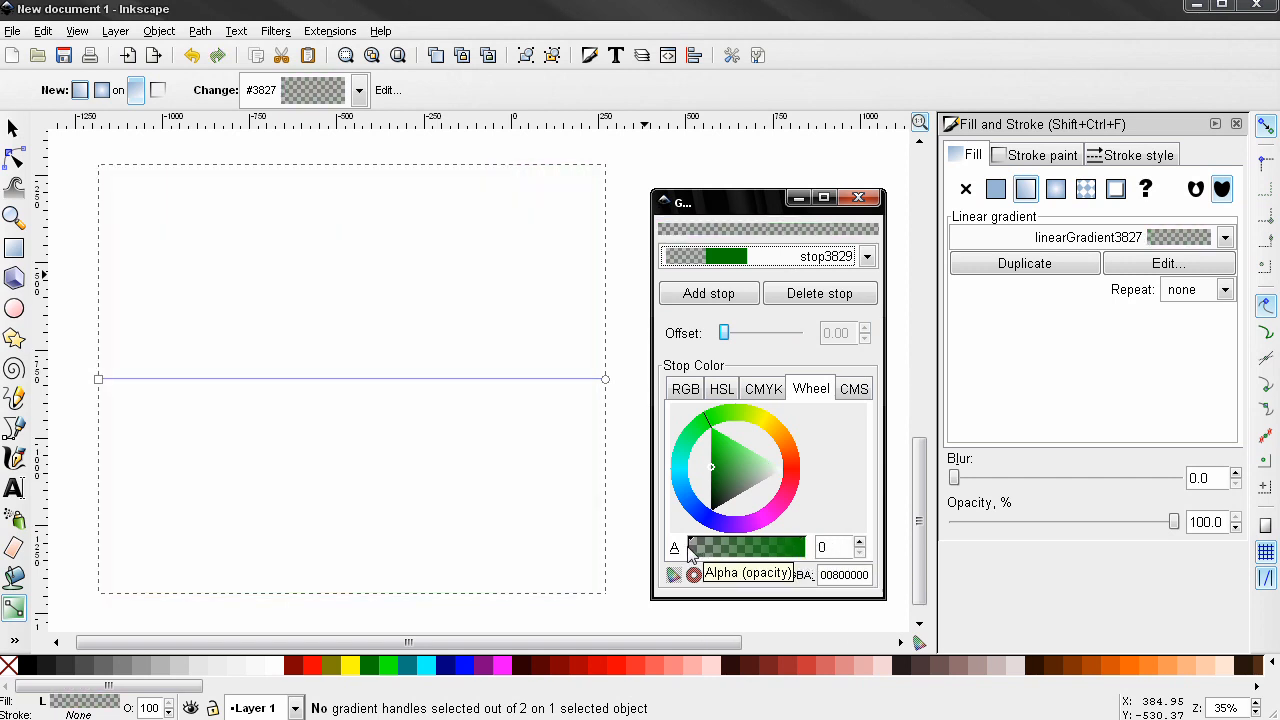
Set the alpha of the gradient's end stop stop3831 to 255.
click(736, 257)
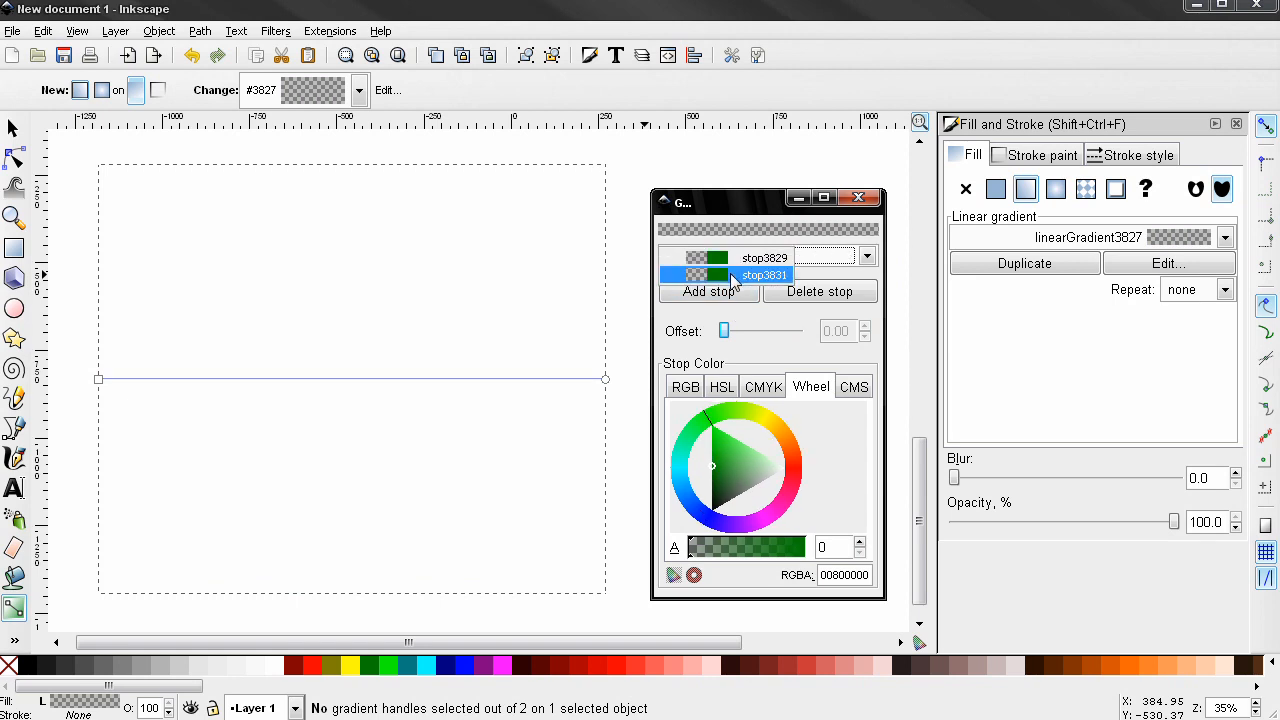
click(735, 275)
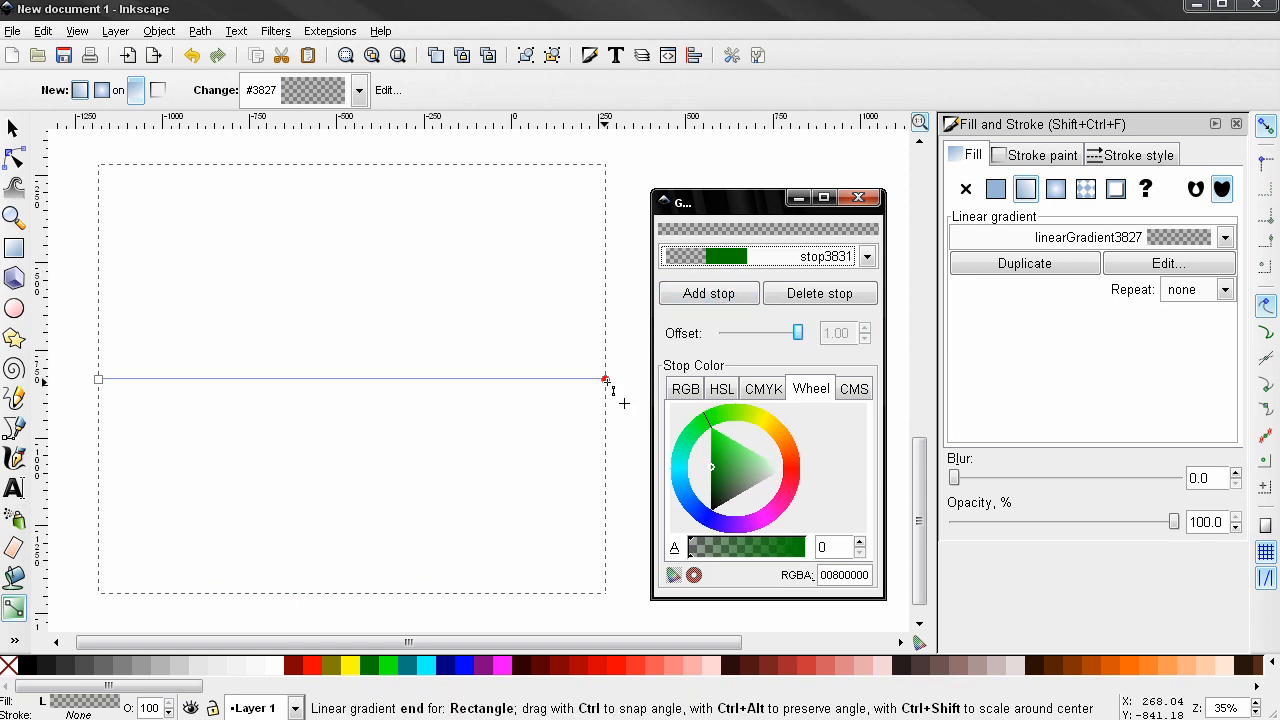
drag(696, 554, 808, 554)
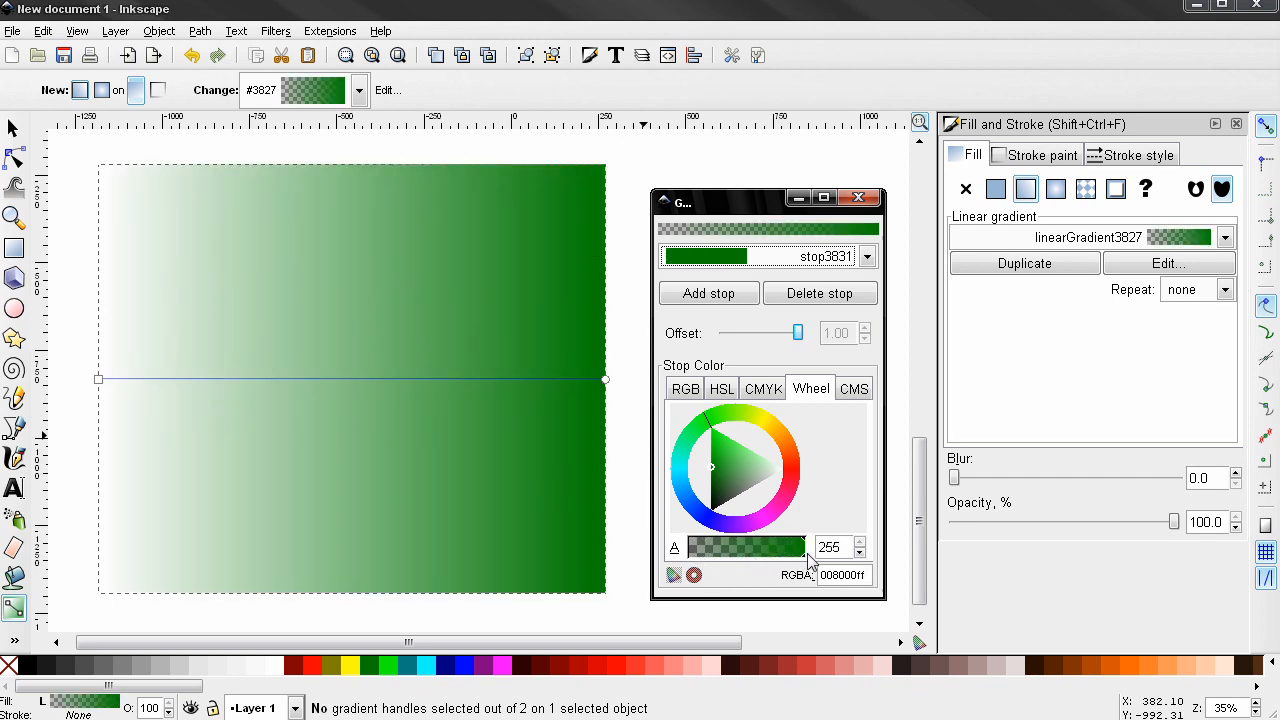